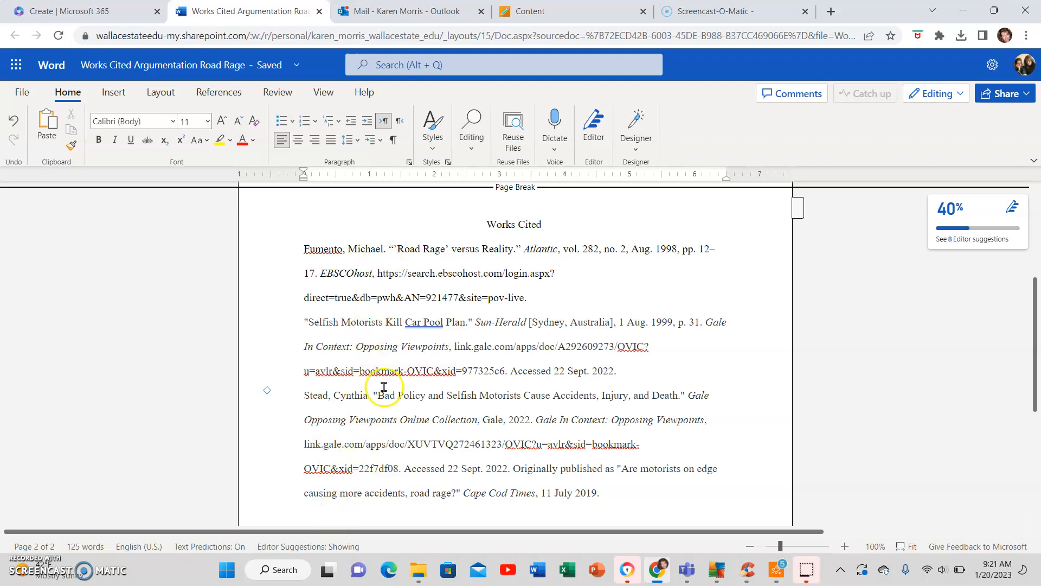
# Apply a 0.5" hanging indent to all three Works Cited entries through the paragraph settings, keeping double line spacing
pyautogui.moveTo(626, 501); pyautogui.dragTo(280, 350)
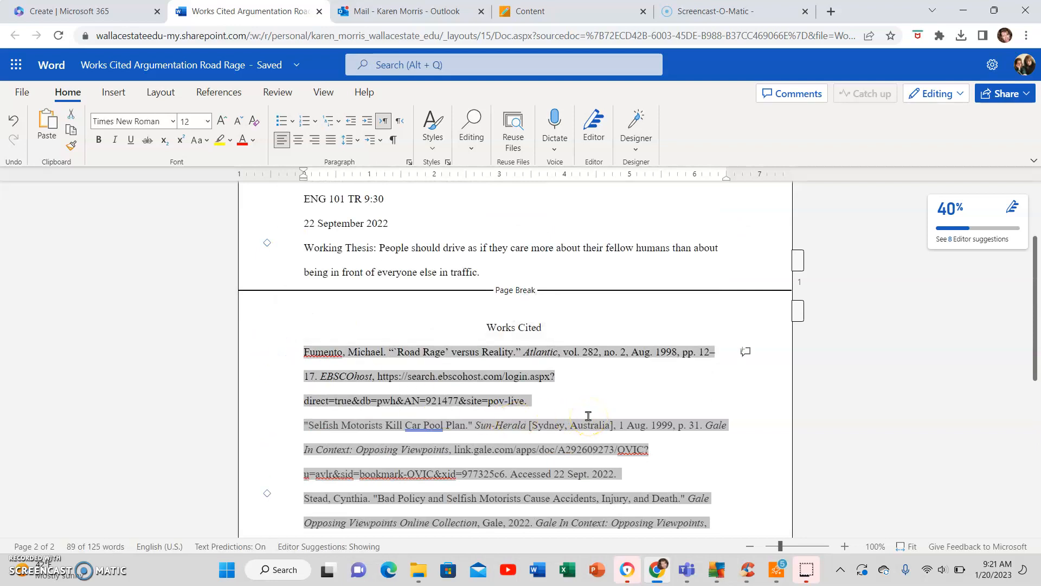
pyautogui.scroll(-1, 646, 385)
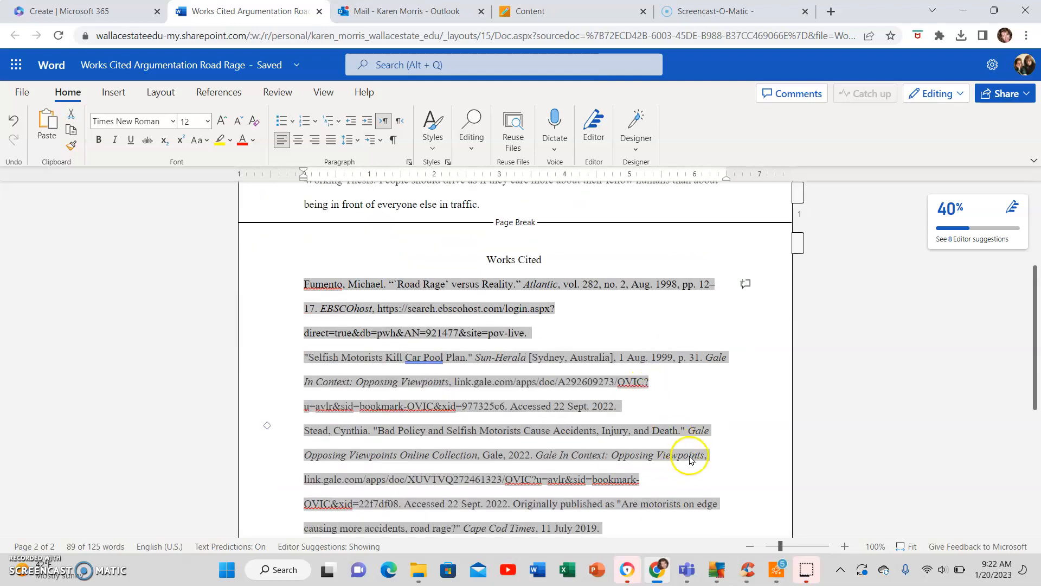
pyautogui.scroll(-1, 640, 412)
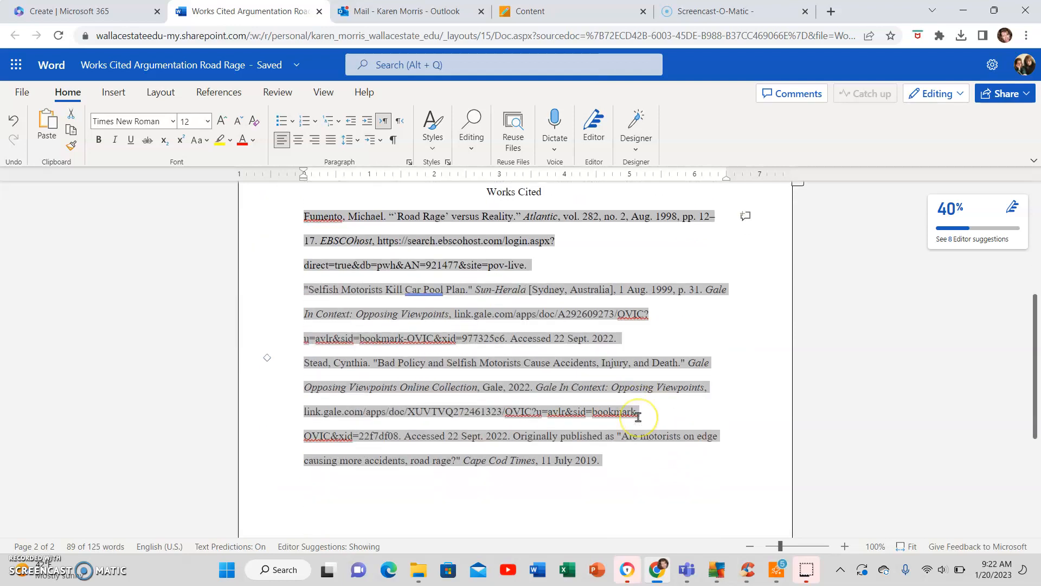
pyautogui.scroll(1, 638, 416)
pyautogui.scroll(-1, 638, 416)
pyautogui.scroll(1, 688, 397)
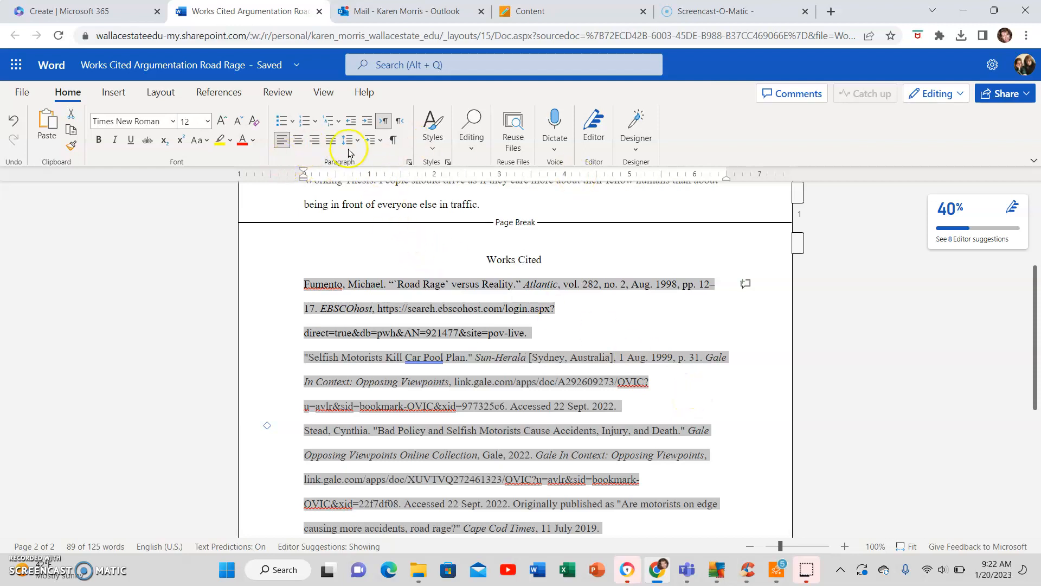
pyautogui.click(409, 164)
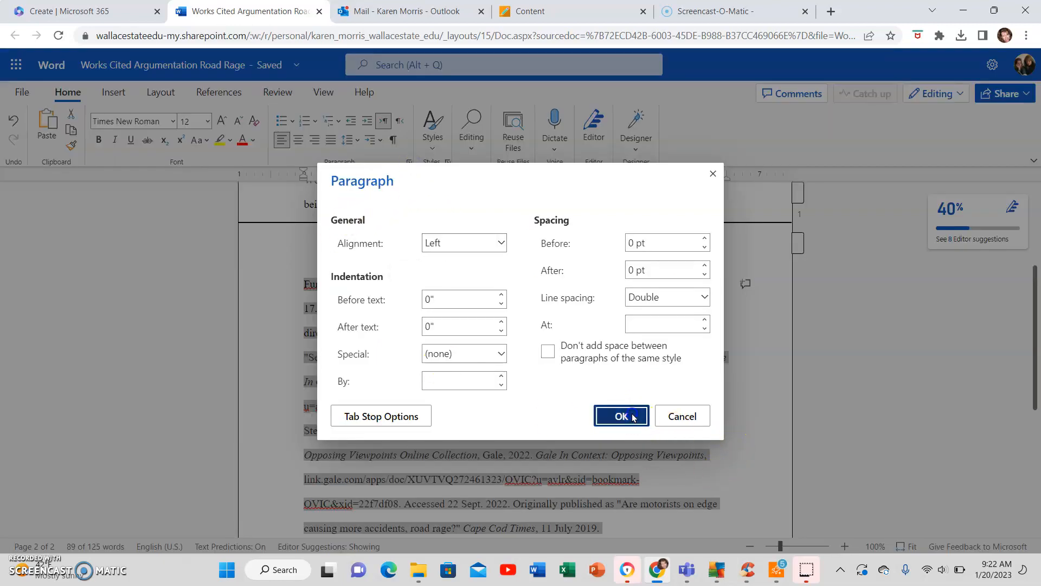
pyautogui.click(622, 416)
pyautogui.click(409, 163)
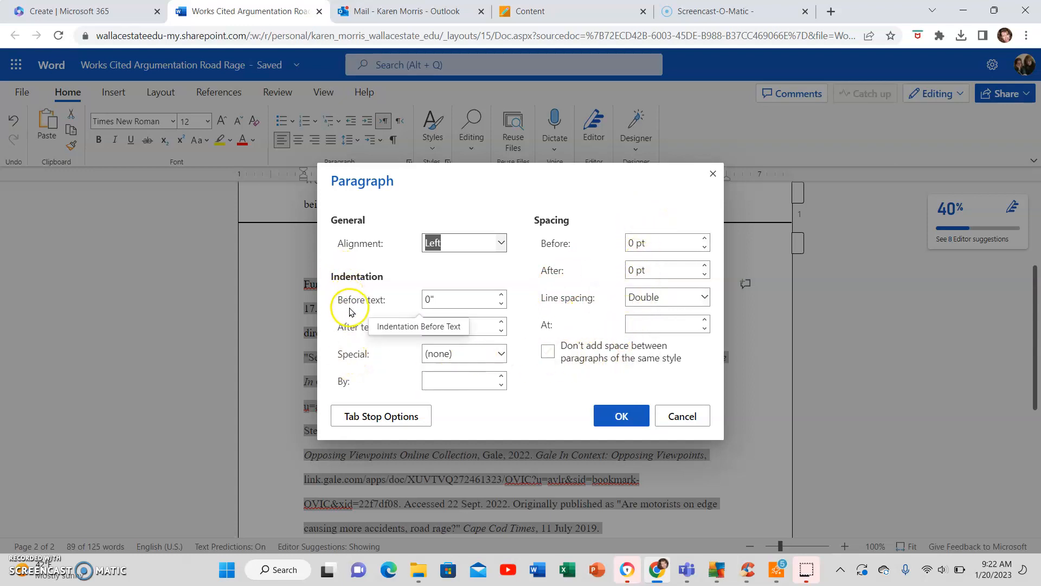
pyautogui.click(499, 359)
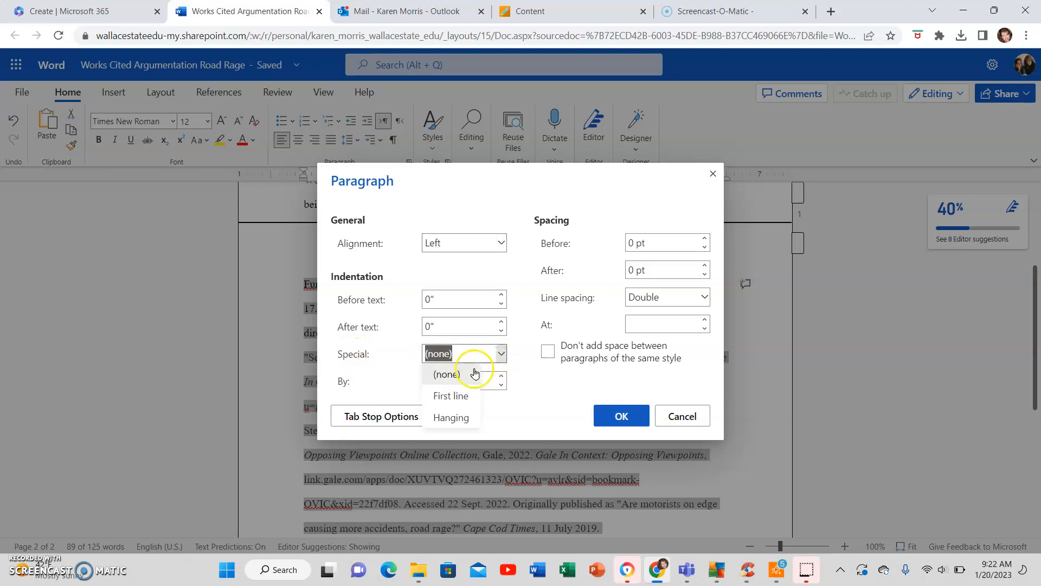
pyautogui.click(458, 419)
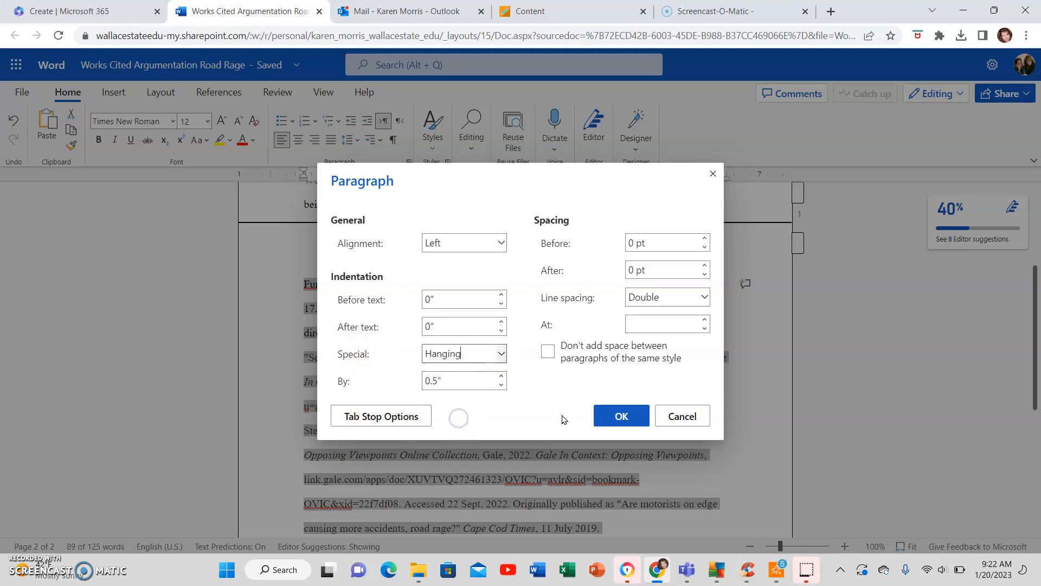
pyautogui.click(621, 416)
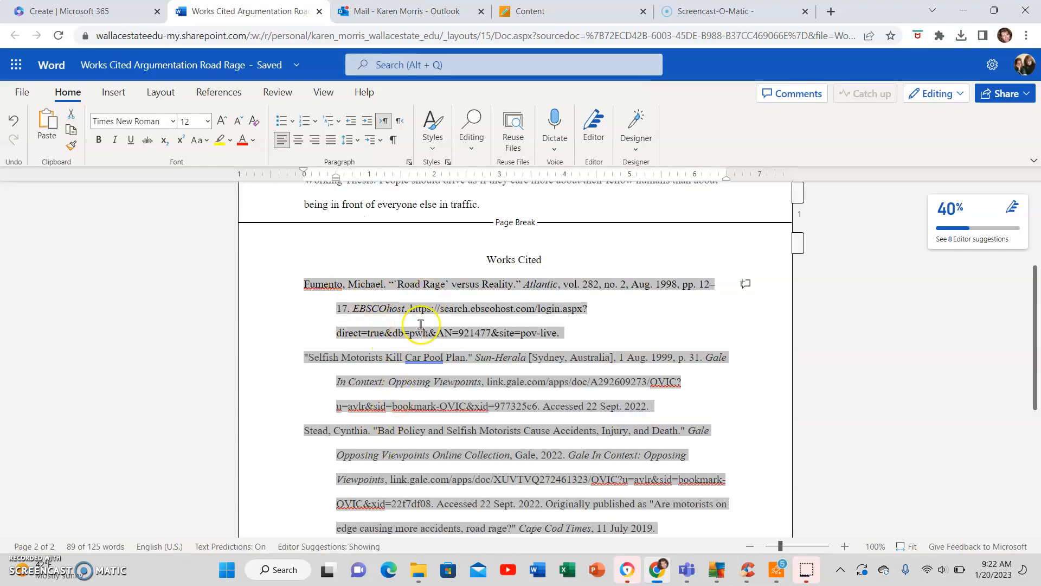
pyautogui.click(308, 452)
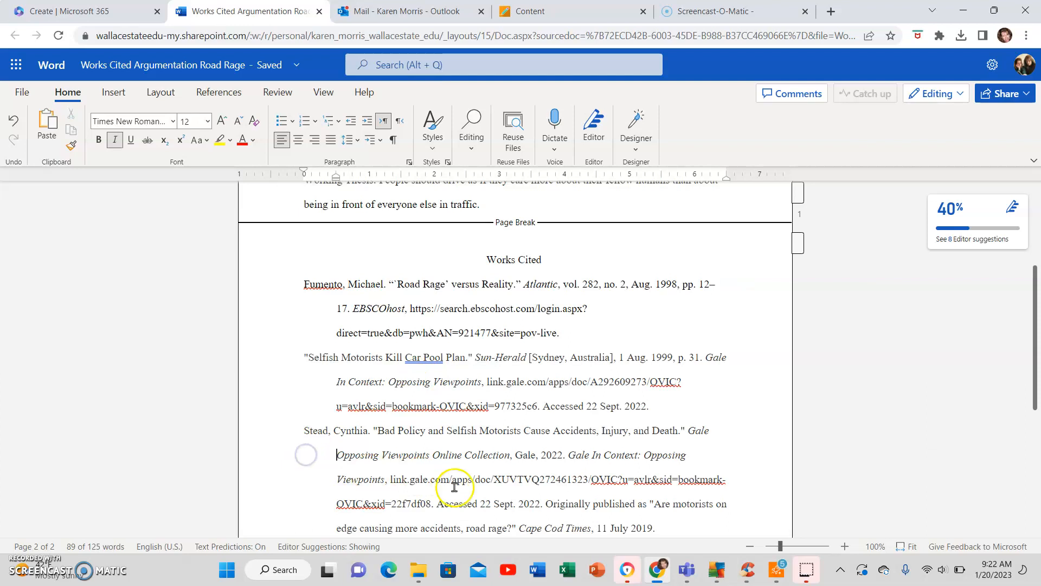
# Set the font color of all three Works Cited entries to Automatic
pyautogui.scroll(-1, 454, 477)
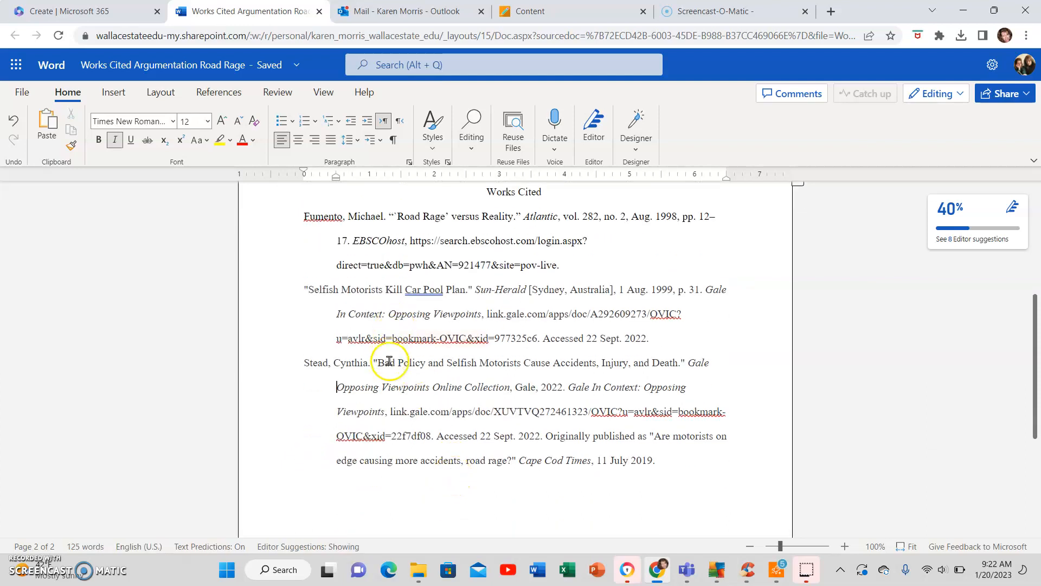
pyautogui.scroll(1, 386, 359)
pyautogui.scroll(-1, 597, 450)
pyautogui.moveTo(691, 467); pyautogui.dragTo(297, 326)
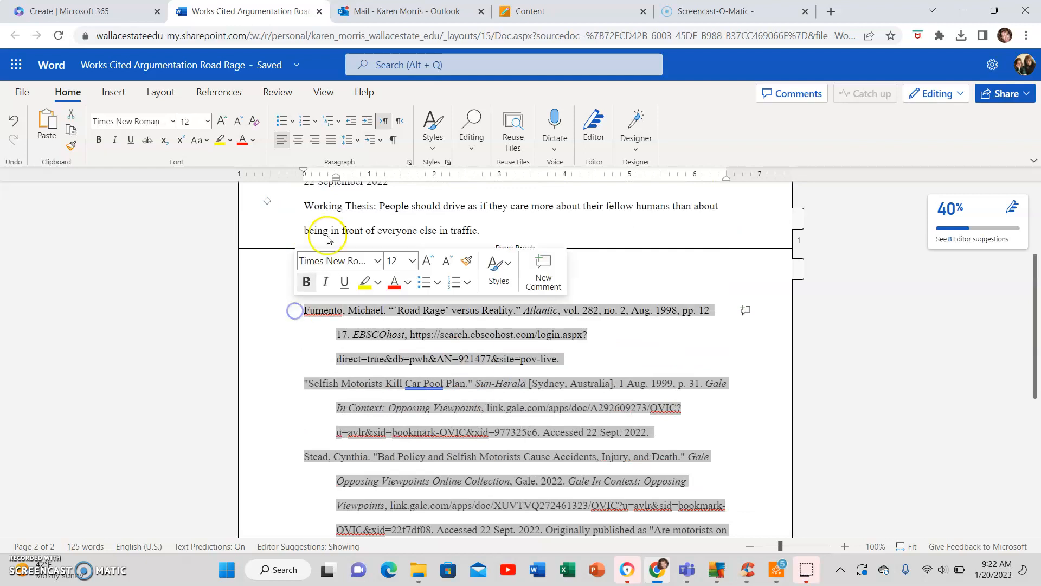
pyautogui.click(252, 143)
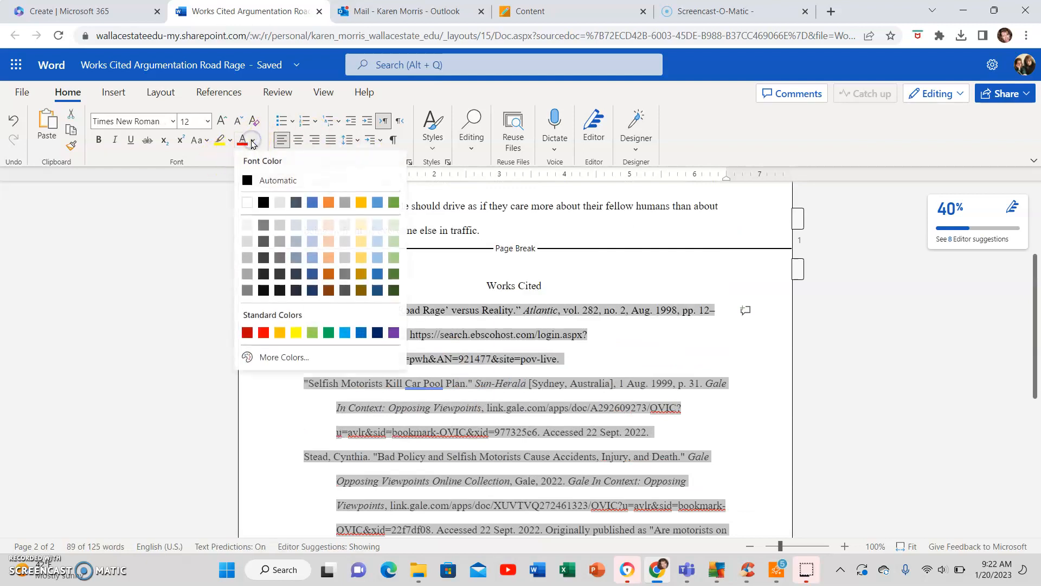
pyautogui.click(245, 177)
pyautogui.click(281, 360)
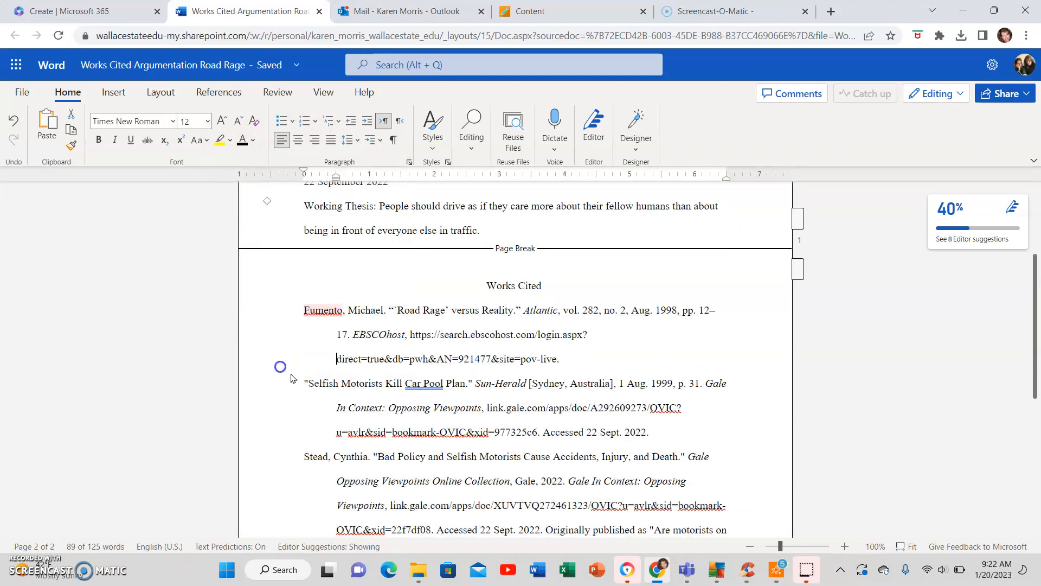
# Join the "Selfish Motorists Kill Car Pool Plan" entry to the entry above it and split it back into its own paragraph
pyautogui.scroll(-1, 574, 444)
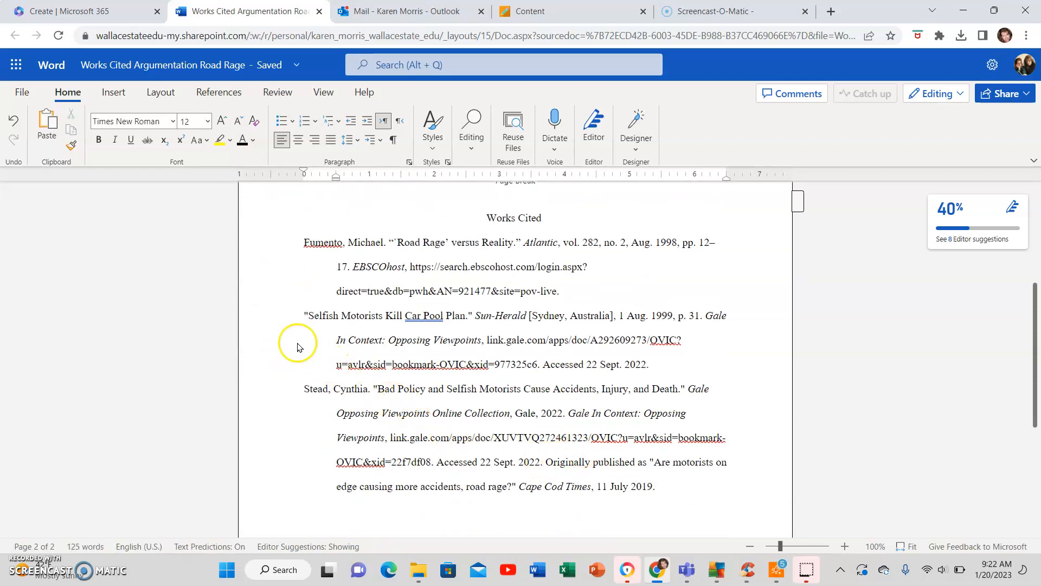
pyautogui.click(299, 315)
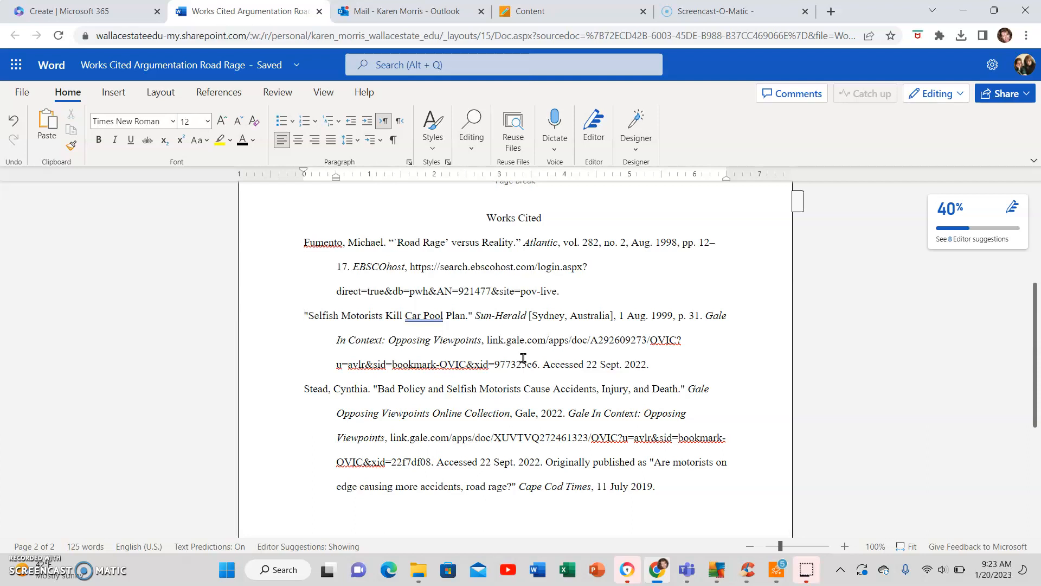
pyautogui.hotkey('ctrl', 'z')
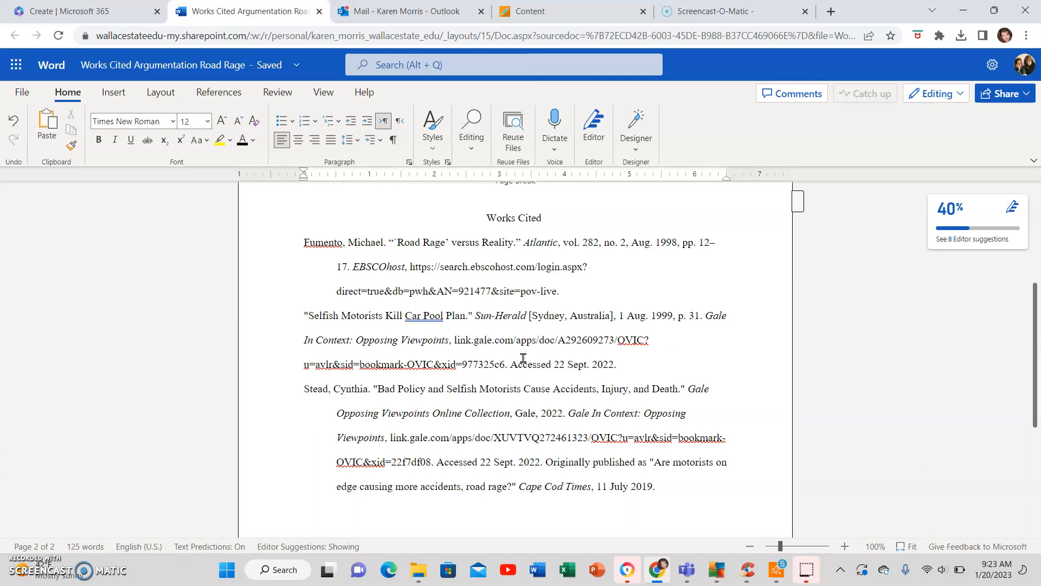
pyautogui.hotkey('ctrl', 'z')
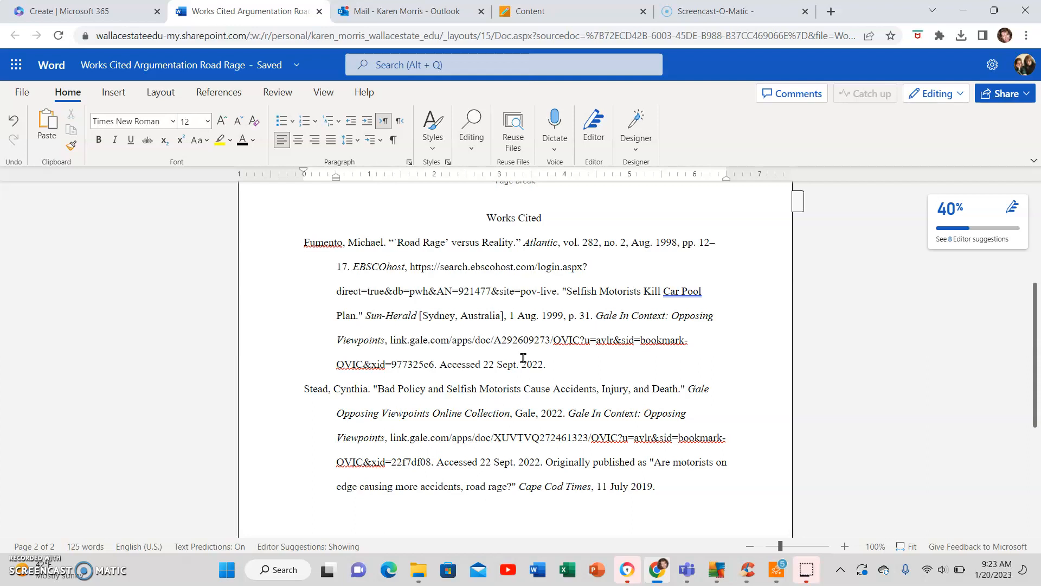
pyautogui.press('Return')
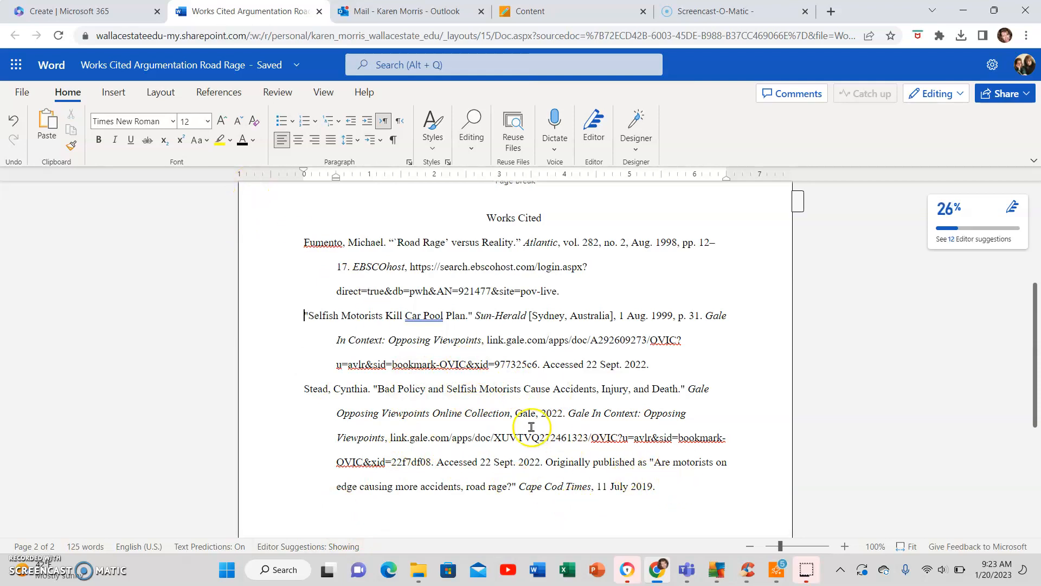
# Remove the hanging indent from all three Works Cited entries by setting the special indentation to (none)
pyautogui.moveTo(658, 486); pyautogui.dragTo(302, 257)
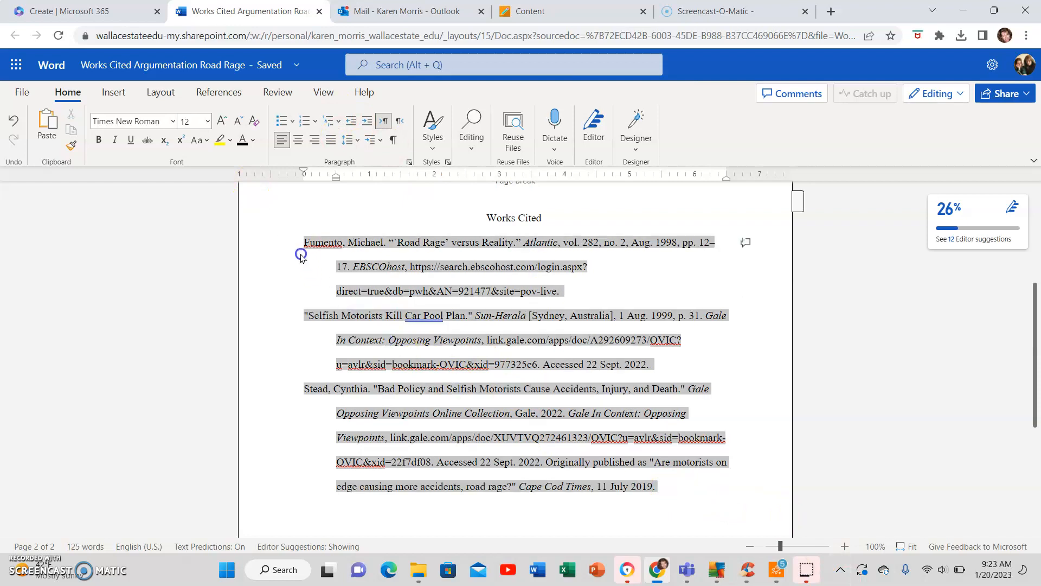
pyautogui.click(408, 161)
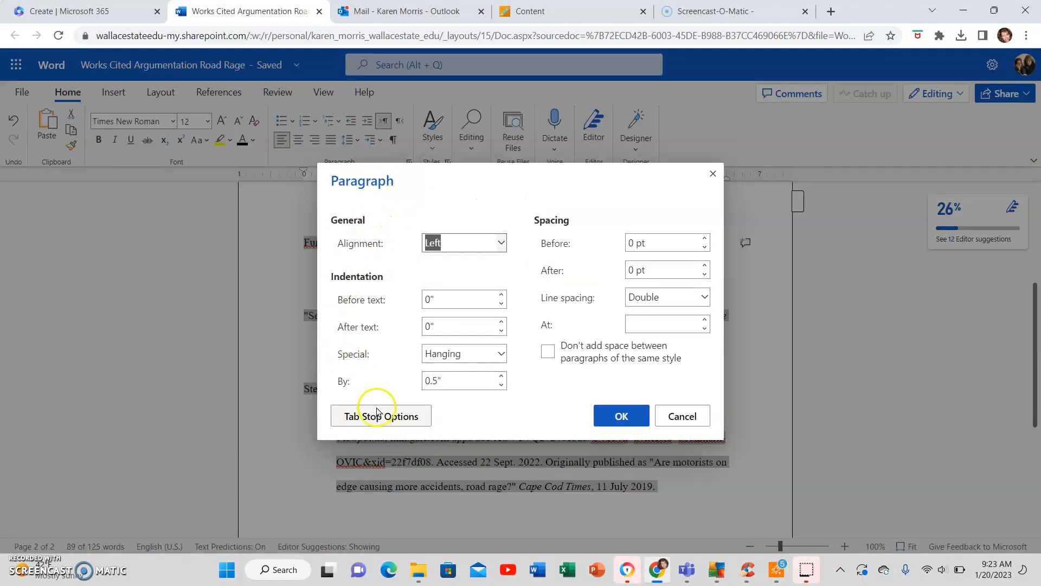
pyautogui.click(502, 353)
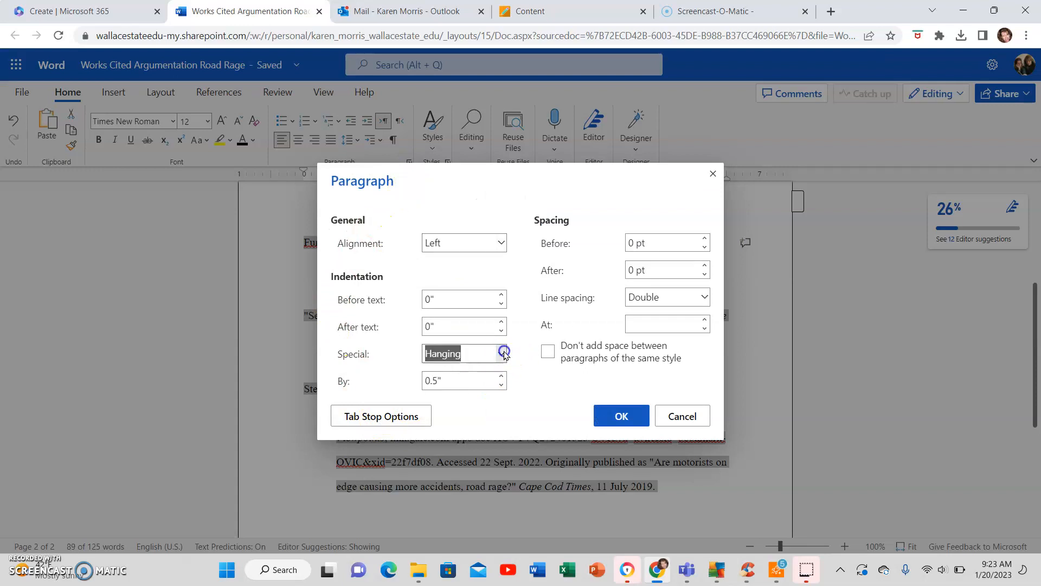
pyautogui.click(459, 375)
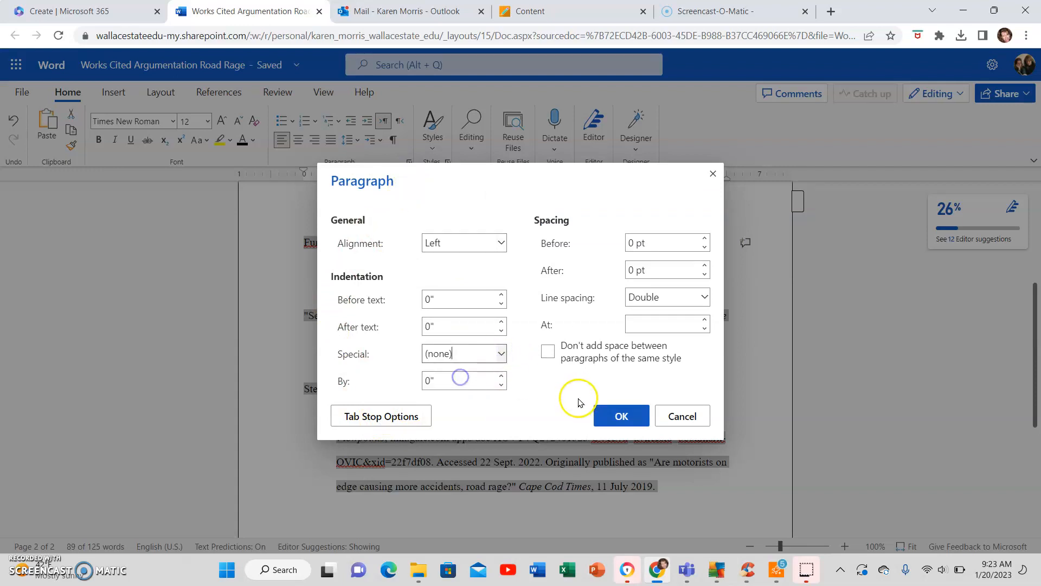
pyautogui.click(618, 415)
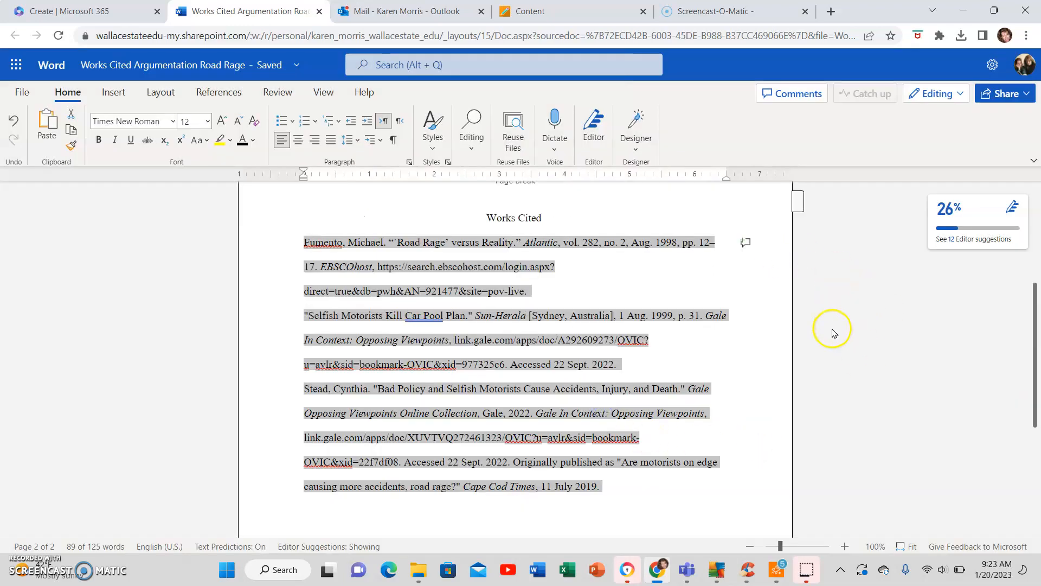
# Change the ribbon layout to Simplified Ribbon
pyautogui.scroll(3, 831, 225)
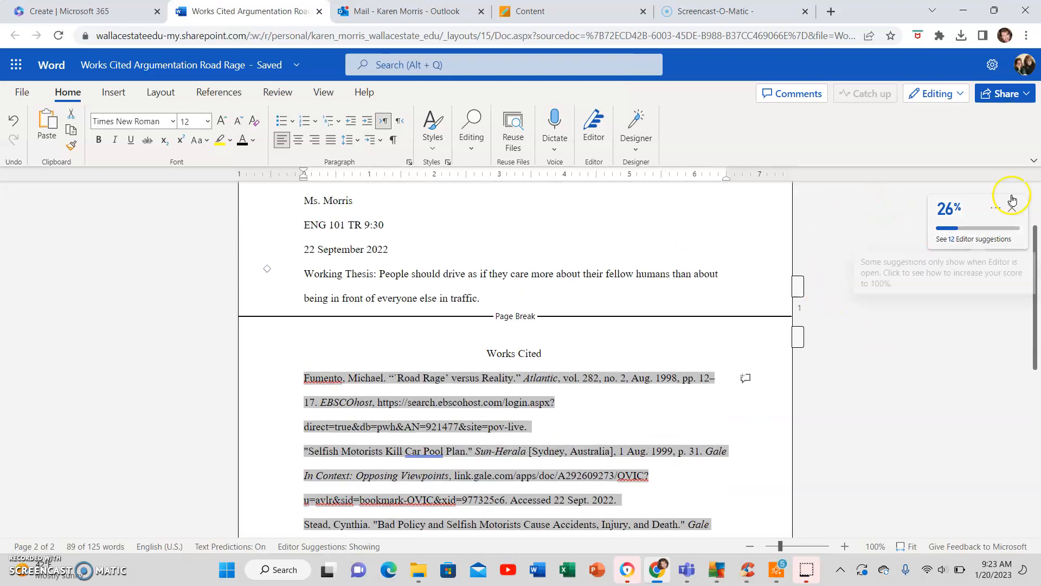
pyautogui.click(1031, 162)
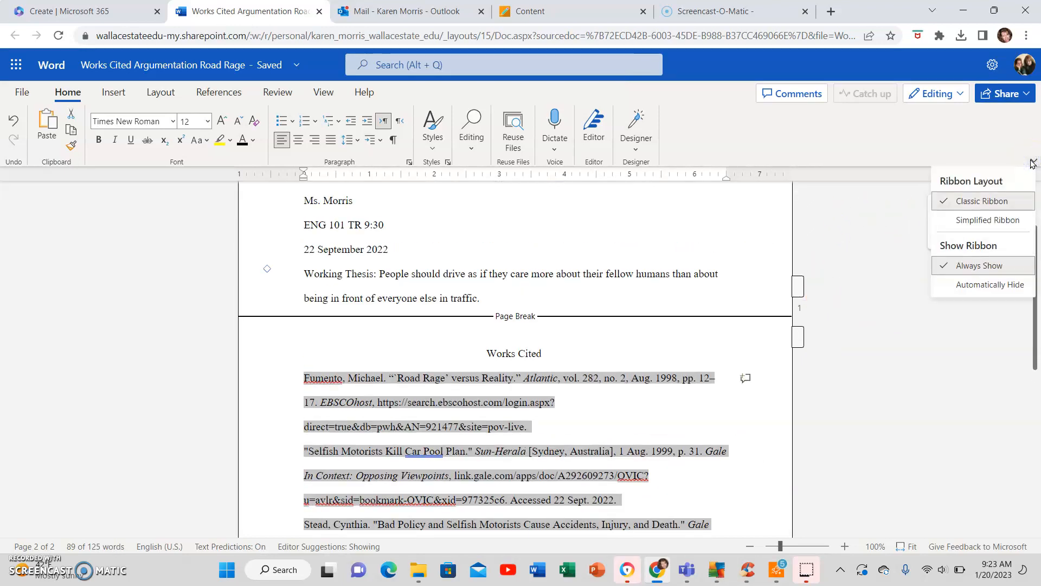
pyautogui.click(995, 224)
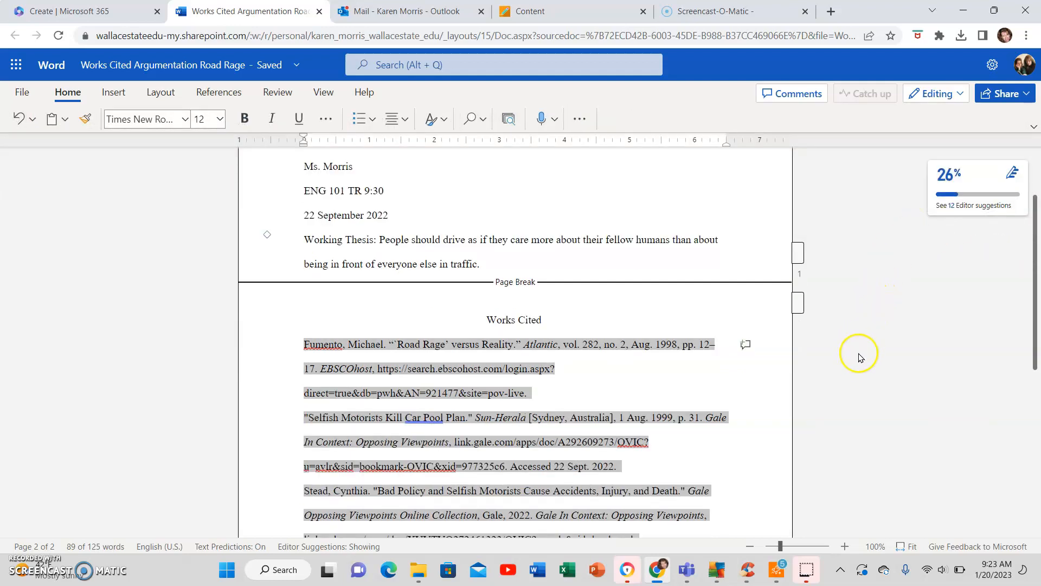
# Apply the Hanging special indent to the selected Works Cited entries directly from the simplified ribbon, and check the result across the page
pyautogui.scroll(1, 859, 364)
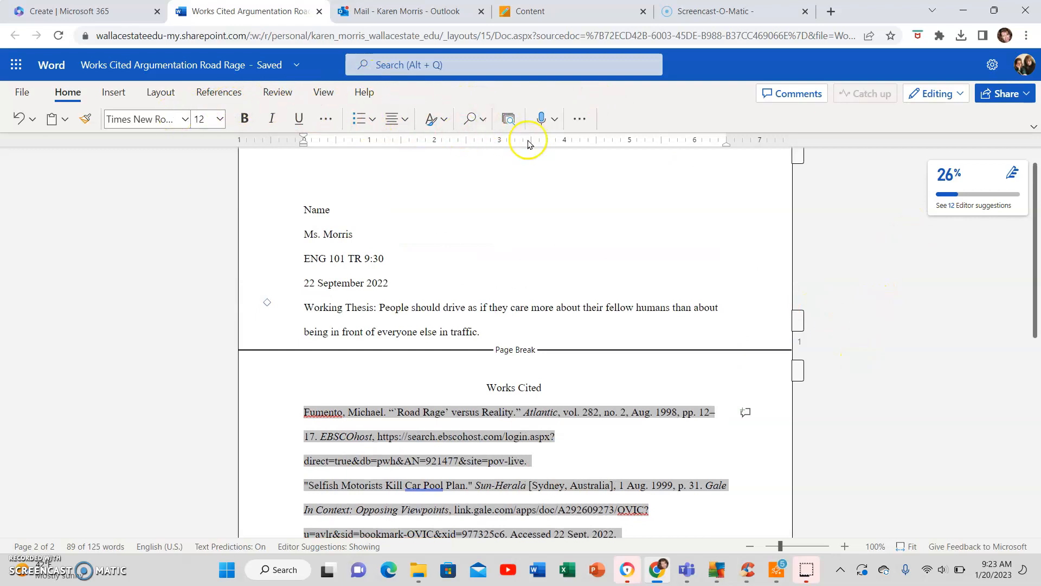
pyautogui.click(580, 119)
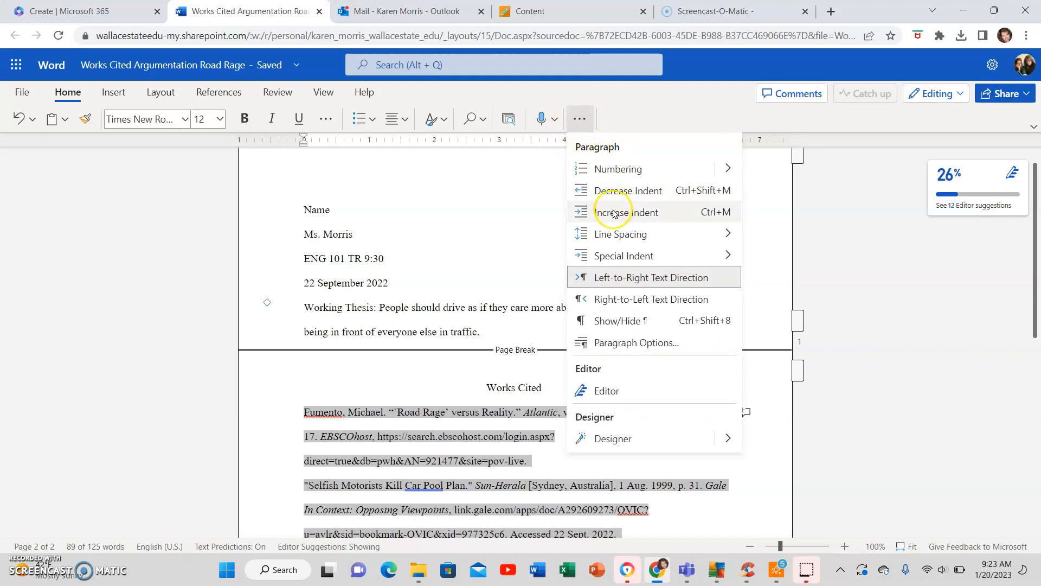
pyautogui.moveTo(622, 240)
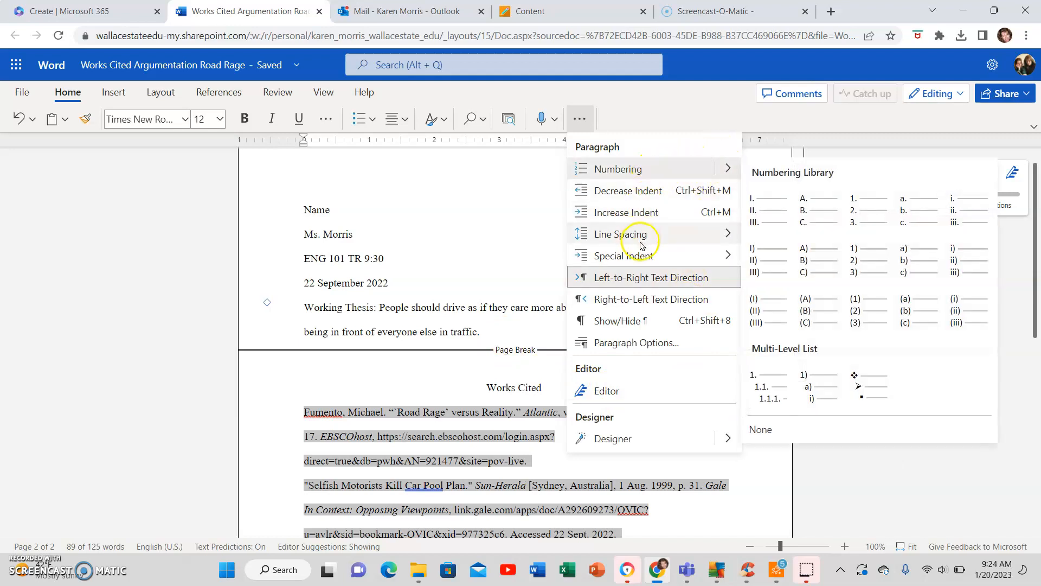
pyautogui.moveTo(639, 262)
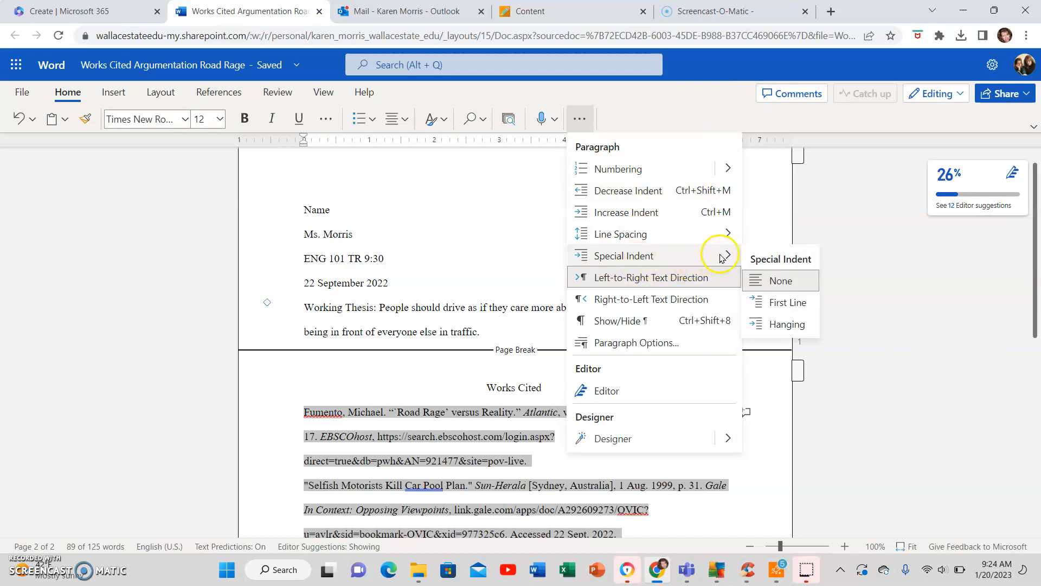
pyautogui.click(788, 324)
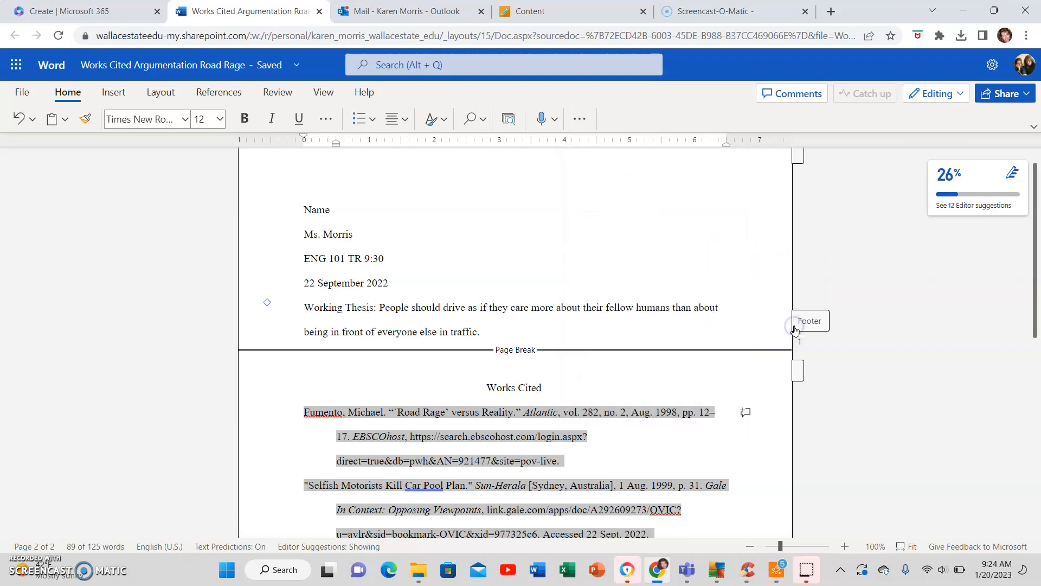
pyautogui.scroll(-2, 540, 331)
pyautogui.scroll(-1, 309, 358)
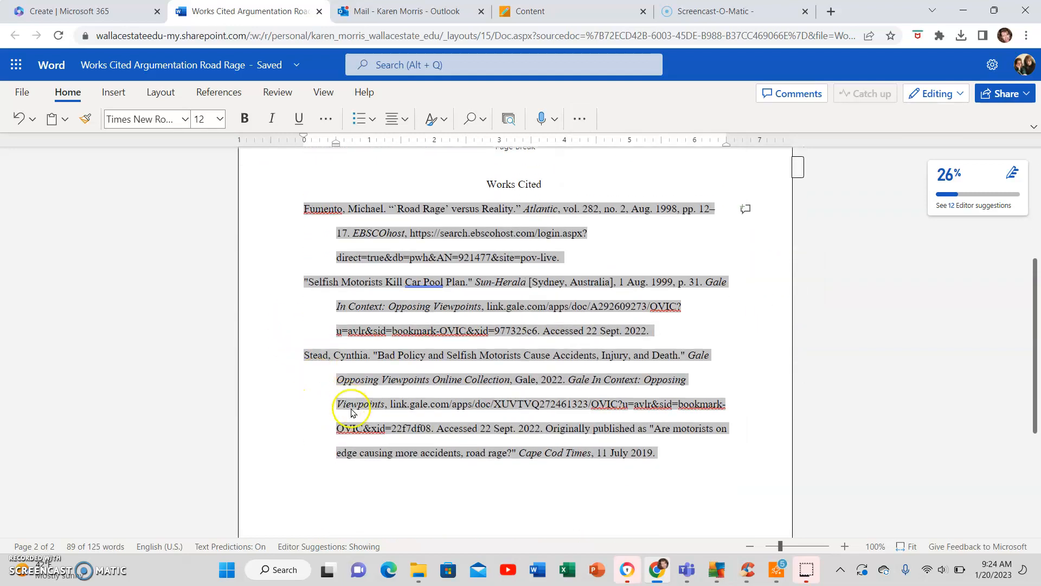
pyautogui.scroll(2, 431, 393)
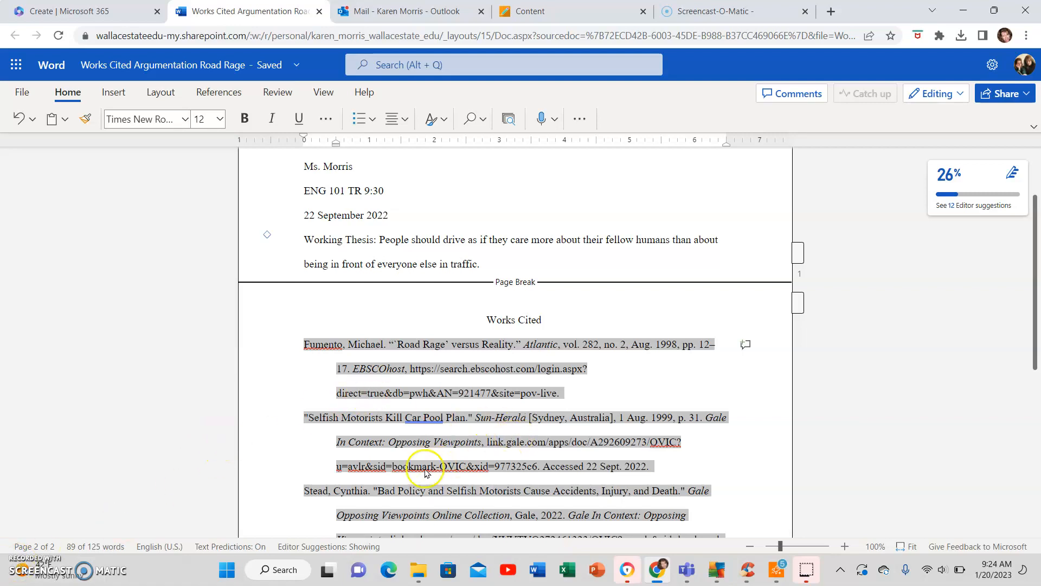
pyautogui.scroll(-1, 232, 392)
pyautogui.scroll(-3, 232, 392)
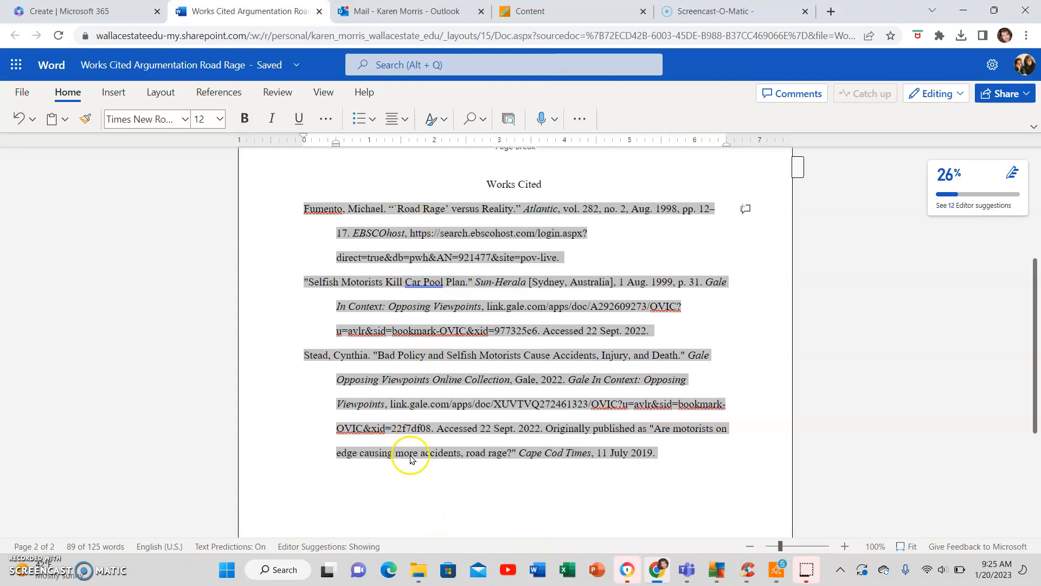
# Deselect the entries and capitalize "Motorists" in the original article title of the last Works Cited entry
pyautogui.click(287, 465)
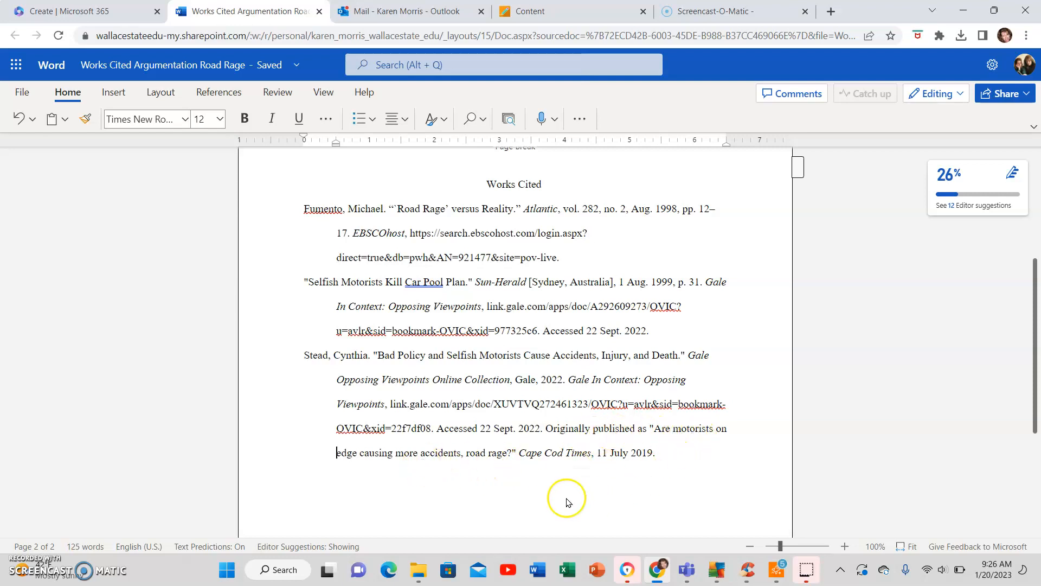
pyautogui.click(681, 428)
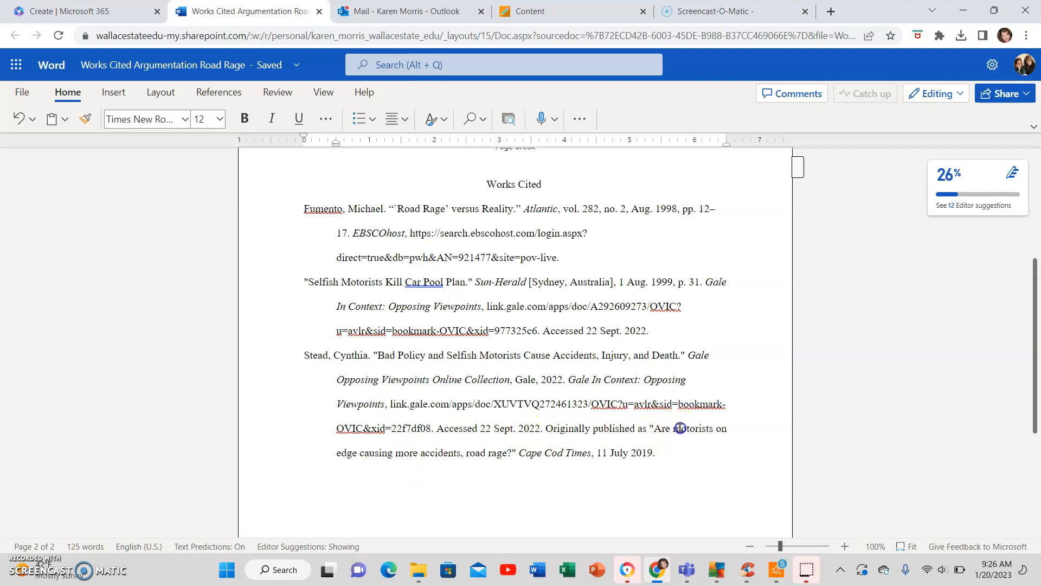
pyautogui.press('BackSpace')
pyautogui.write('M')
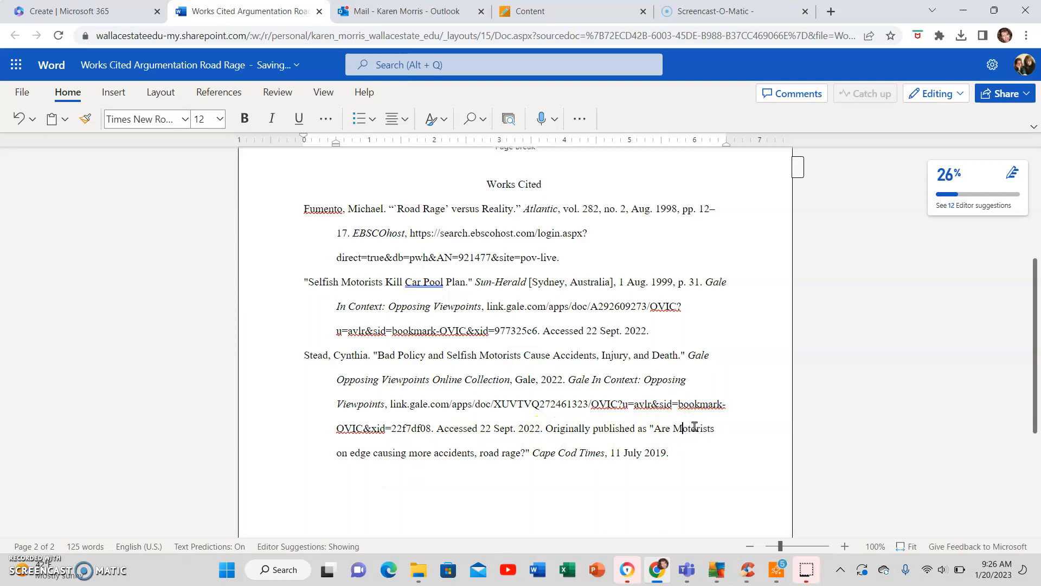
# Change "edge" to "Mdge" and capitalize "Causing" in the original article title of the last entry
pyautogui.click(355, 454)
pyautogui.write('E')
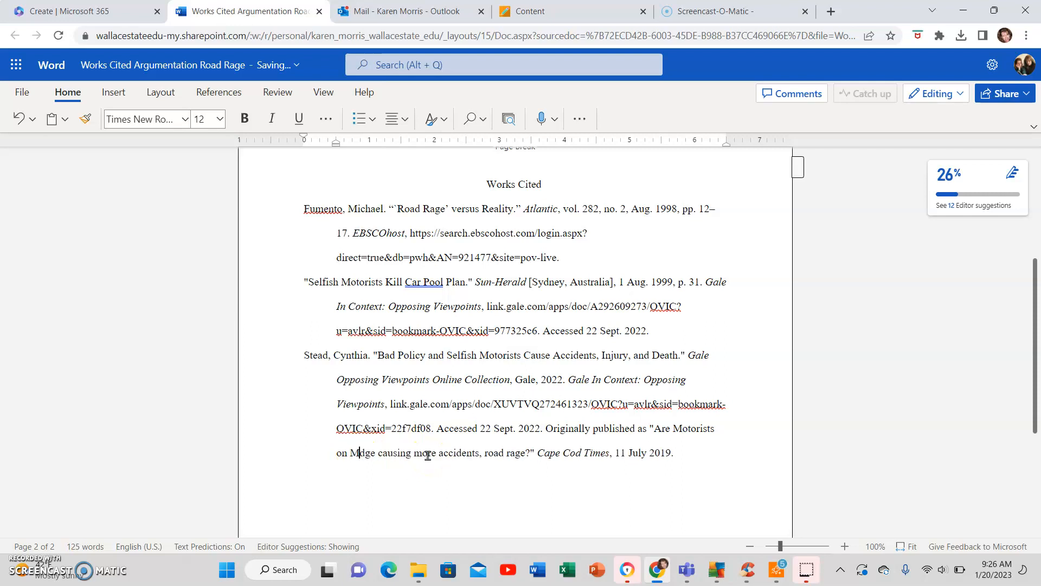
pyautogui.click(381, 452)
pyautogui.press('BackSpace')
pyautogui.write('C')
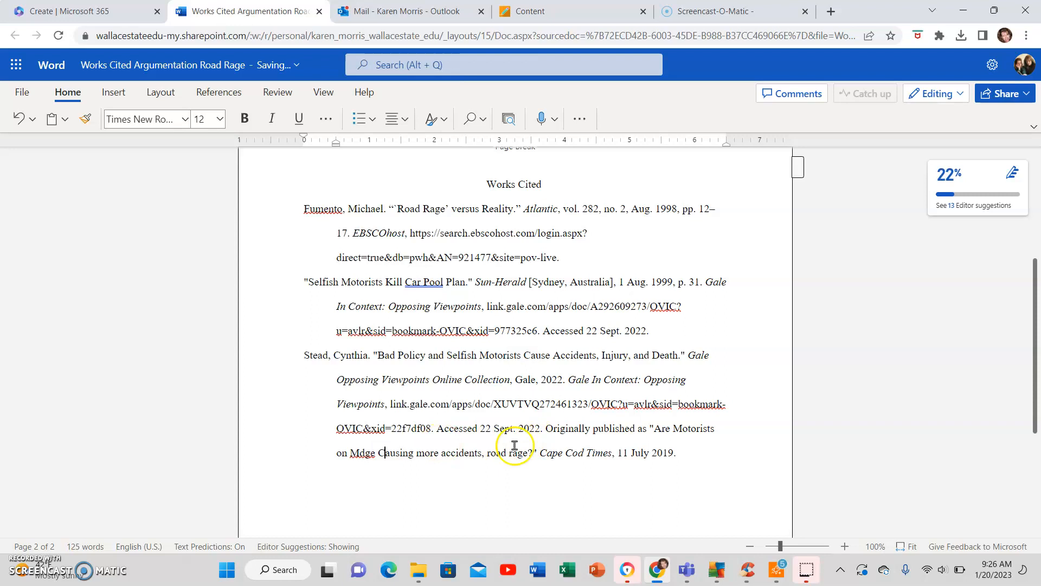
# Capitalize the words "More" and "Accidents" in the original article title of the last entry
pyautogui.click(422, 451)
pyautogui.press('BackSpace')
pyautogui.write('M')
pyautogui.click(442, 451)
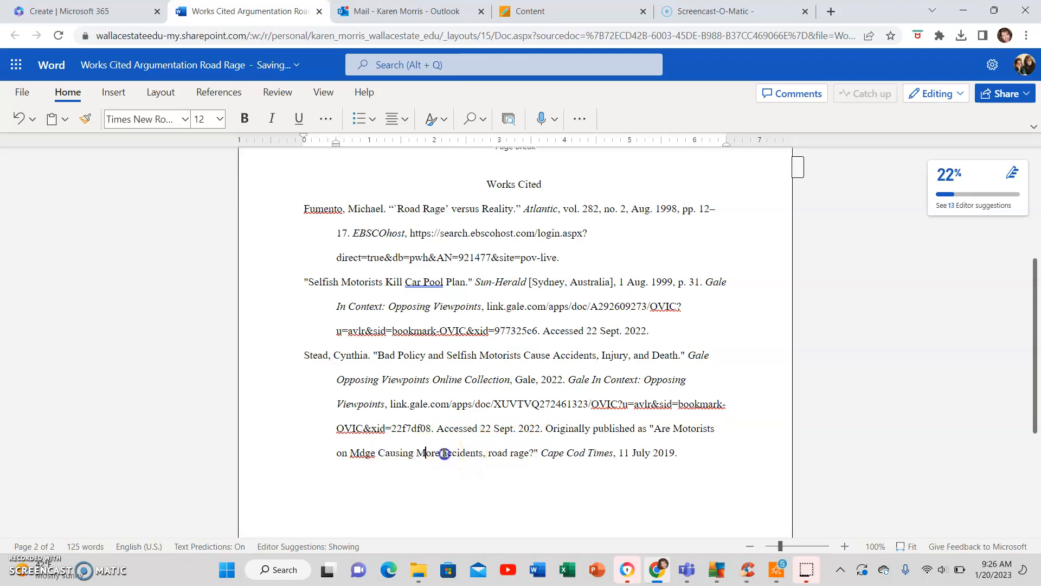
pyautogui.press('Delete')
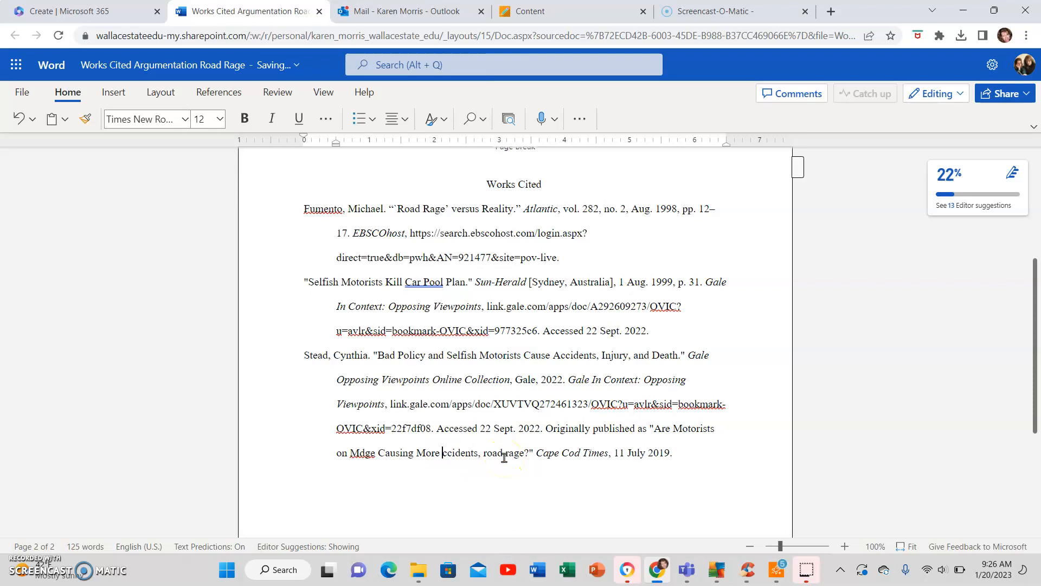
pyautogui.write('A')
# Capitalize both words of "Road Rage?" at the end of the last entry's original article title
pyautogui.click(494, 452)
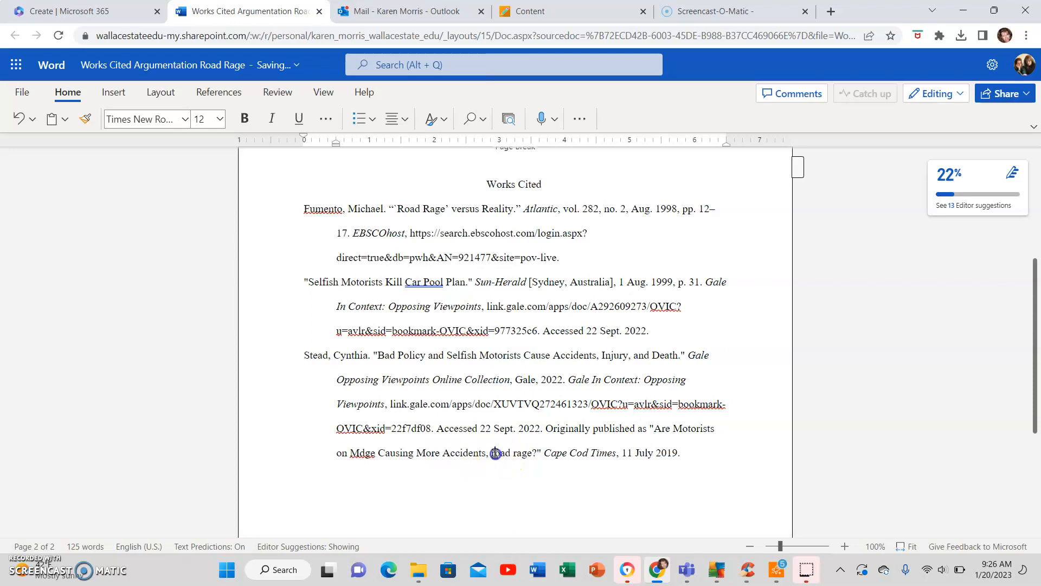
pyautogui.press('Delete')
pyautogui.write('R')
pyautogui.click(521, 453)
pyautogui.press('Delete')
pyautogui.write('R')
pyautogui.click(576, 453)
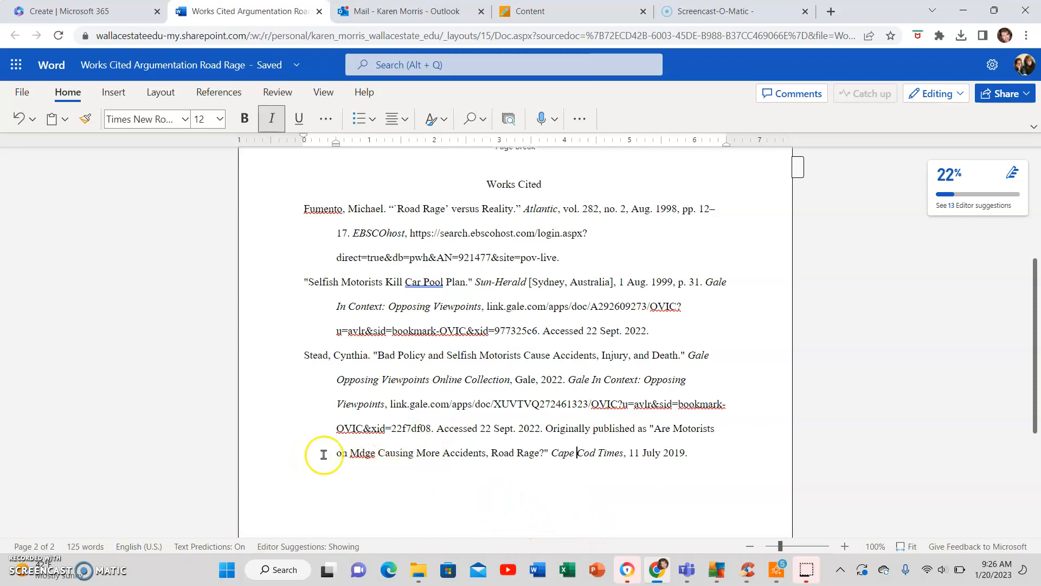
# Replace the misspelled word "Mdge" in the last entry with the spelling suggestion "Midge"
pyautogui.click(371, 454)
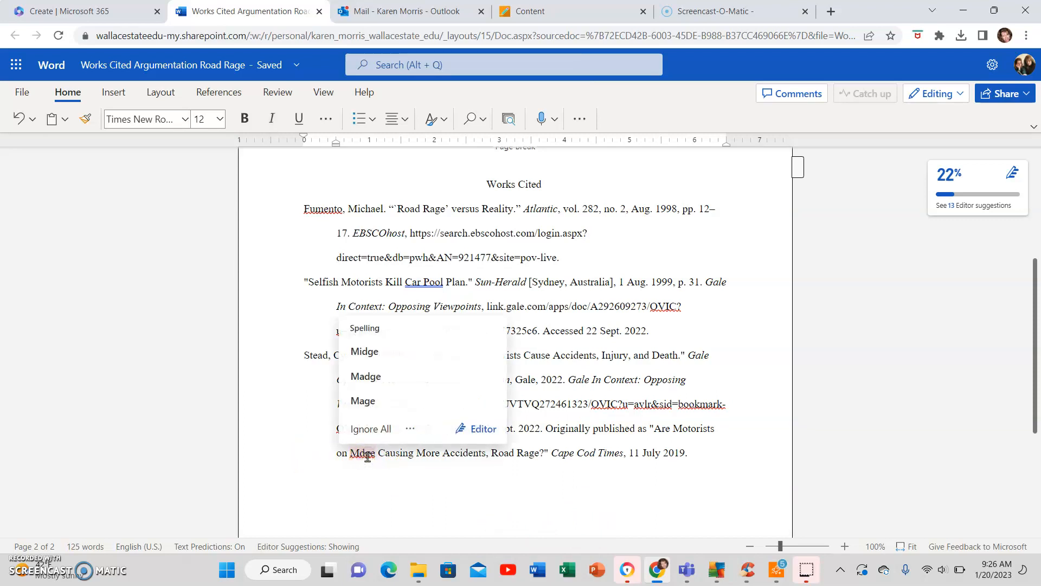
pyautogui.click(375, 352)
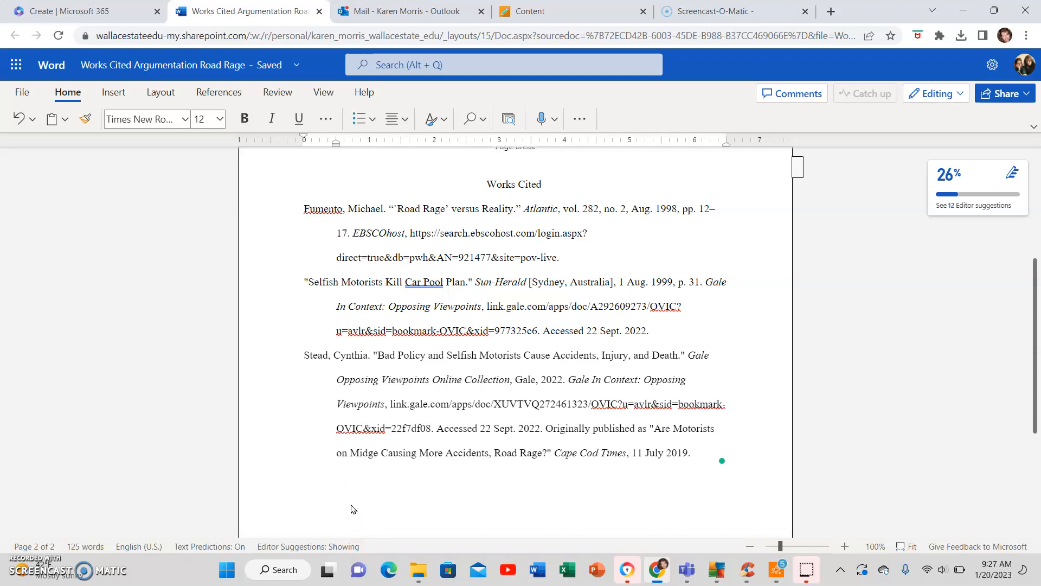
pyautogui.click(485, 527)
pyautogui.click(346, 513)
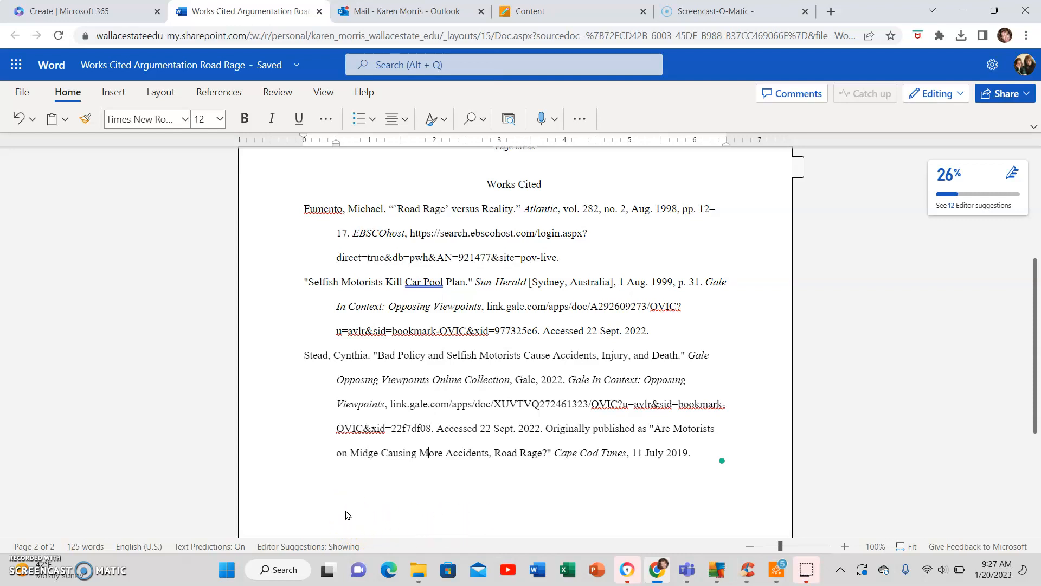